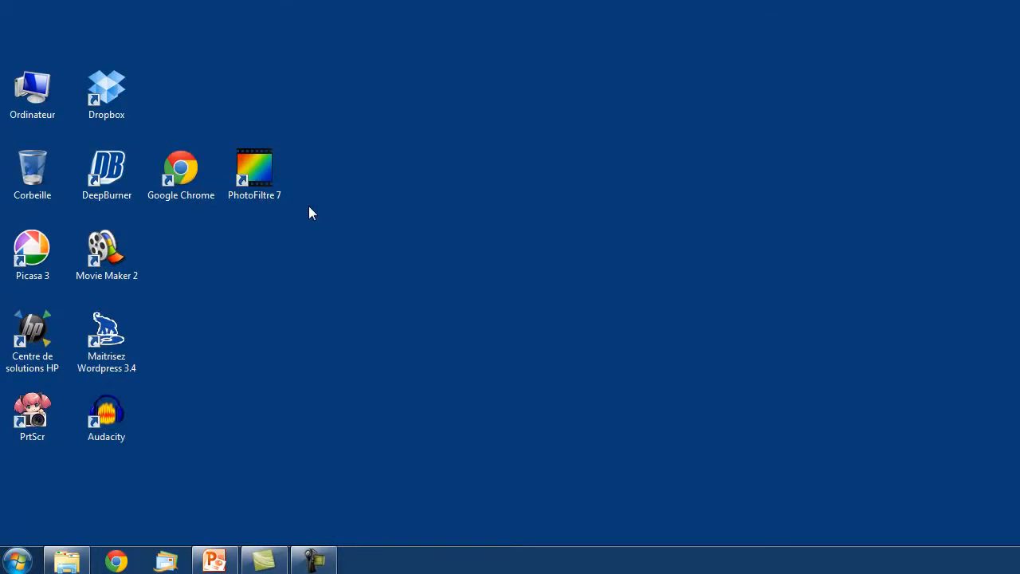
Launch PhotoFiltre 7 and open the photo marée basse.JPG from the Mes images folder
double_click(250, 175)
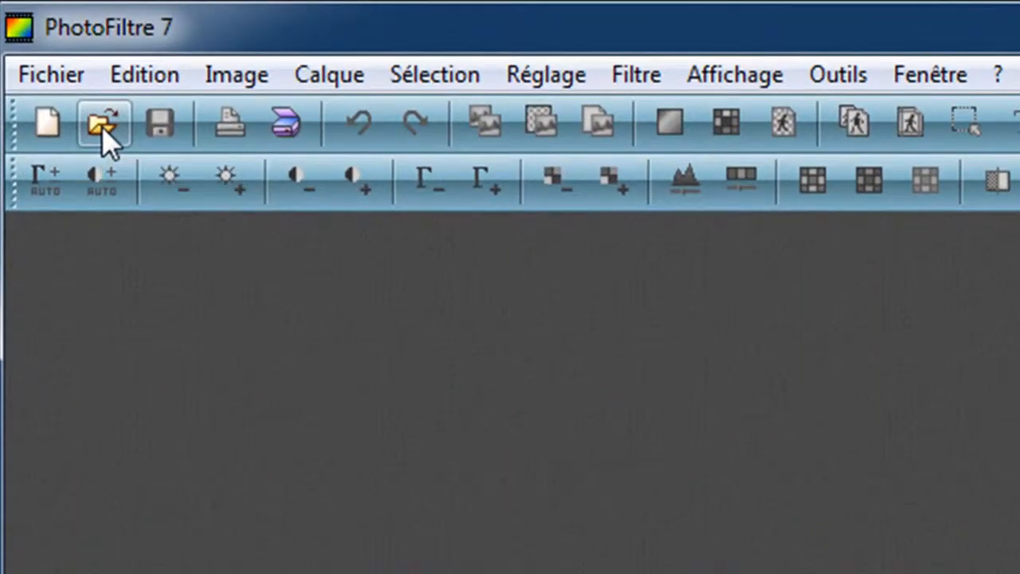
click(102, 128)
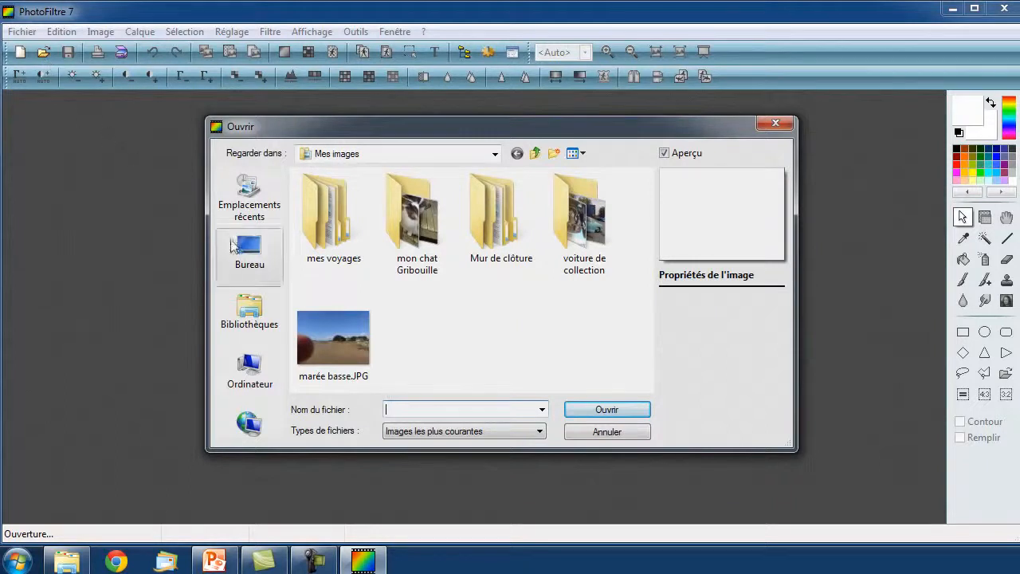
click(324, 325)
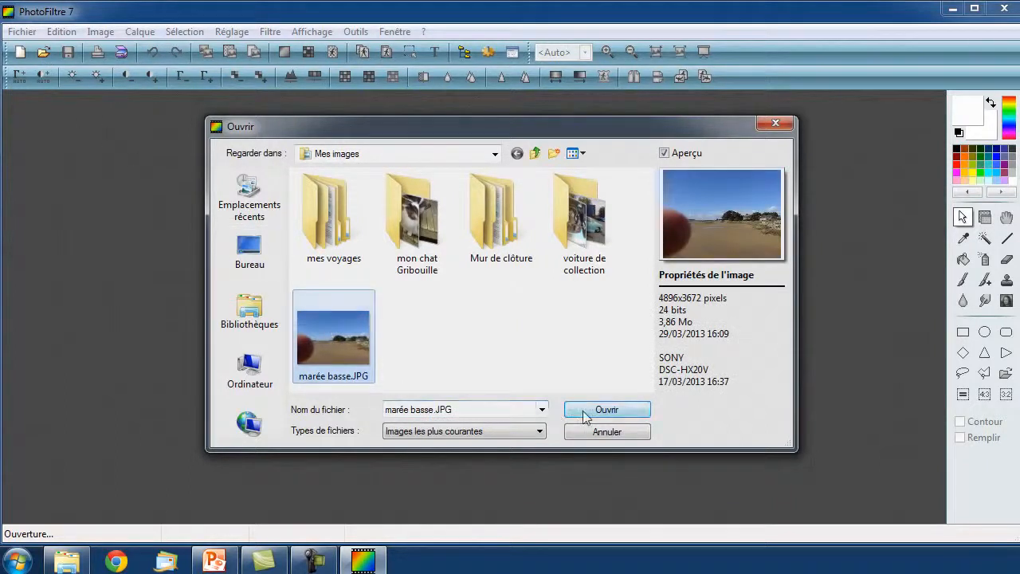
click(607, 410)
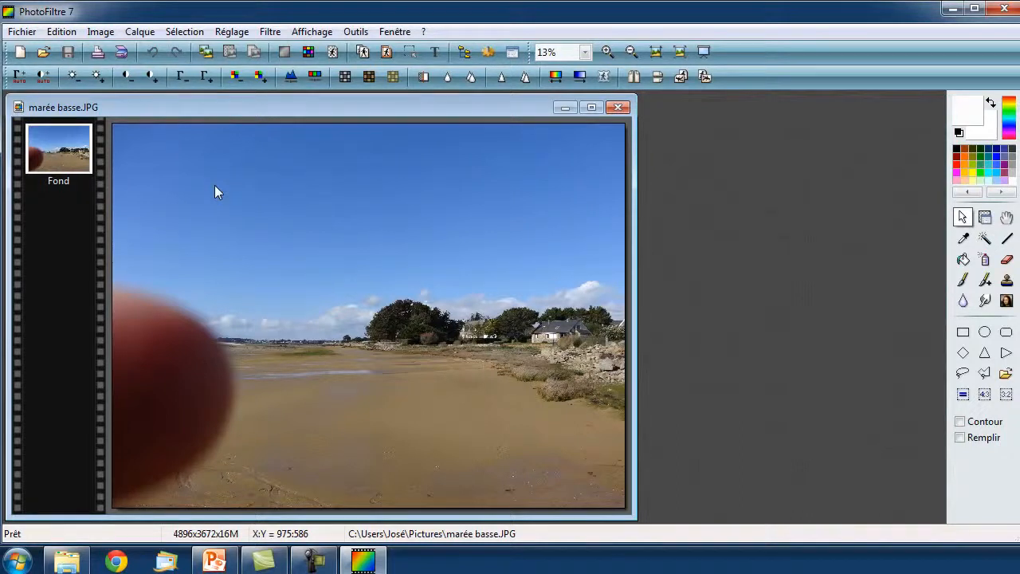
Draw a rectangular selection of about 2712 by 1707 pixels across the sky and trees, then hide and restore it
drag(215, 185, 498, 363)
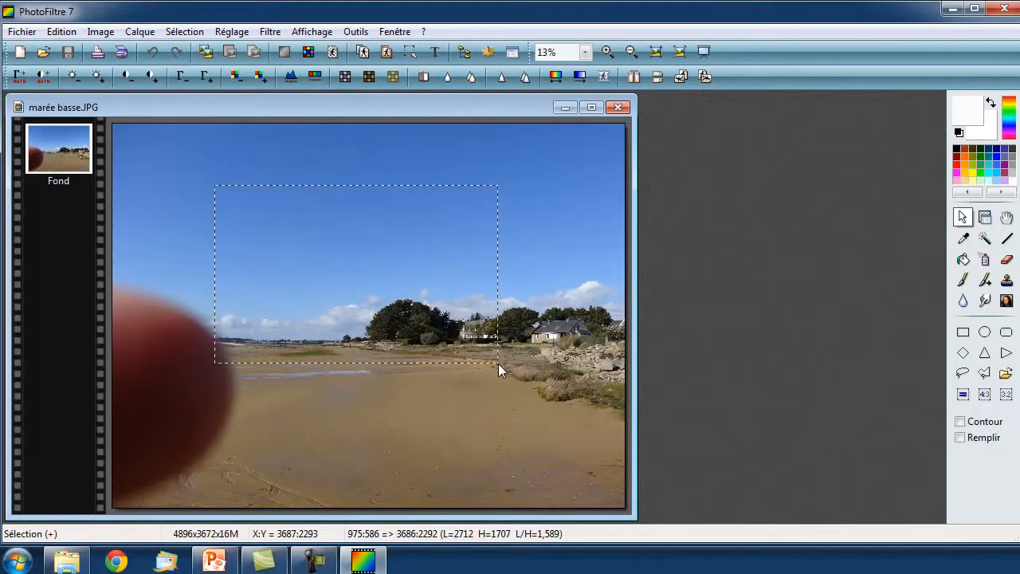
key(ctrl+d)
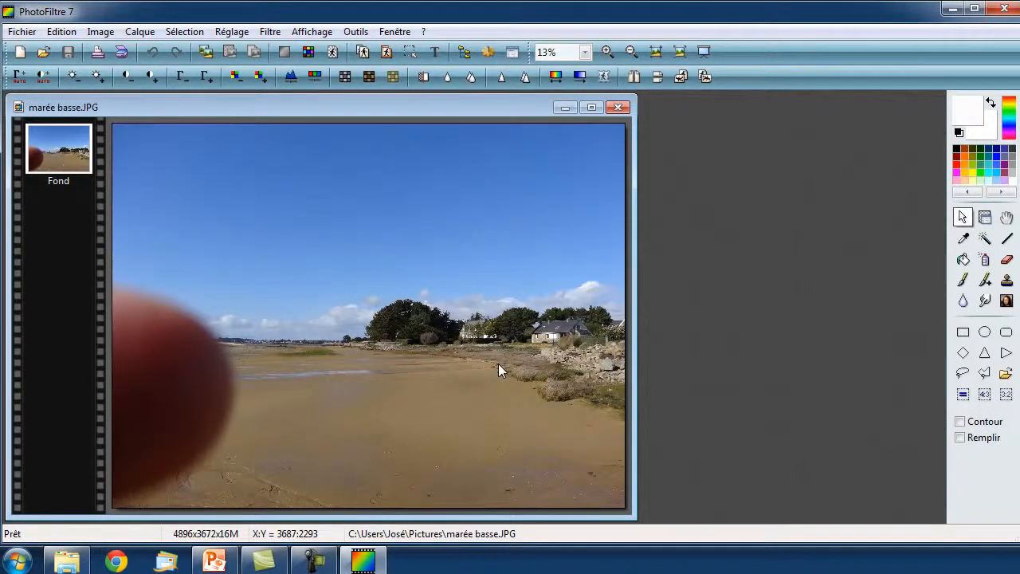
key(ctrl+d)
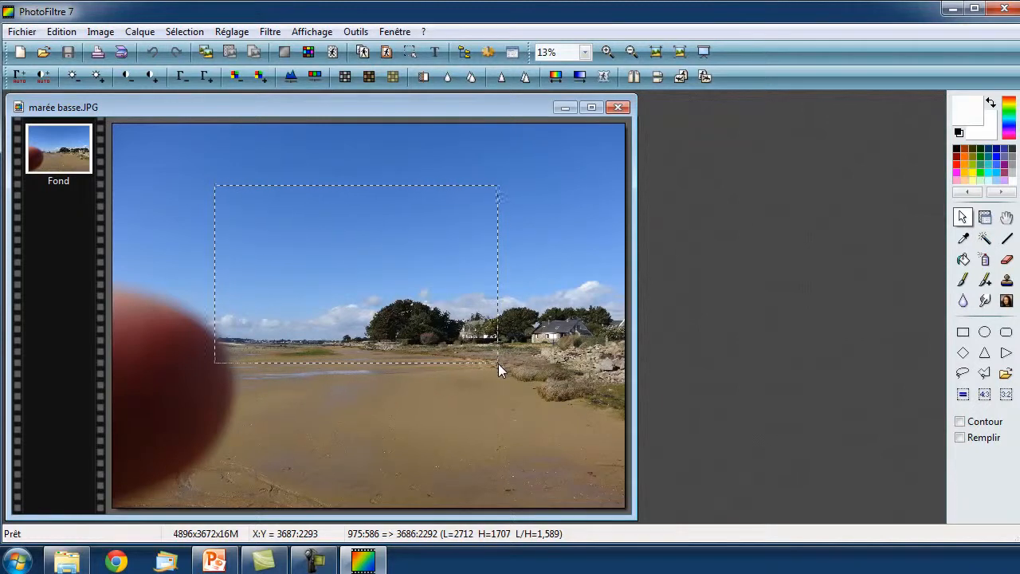
Move the selection lower, resize it to about 3695 by 838 pixels by its upper and right edges, and deselect it
drag(442, 279, 423, 335)
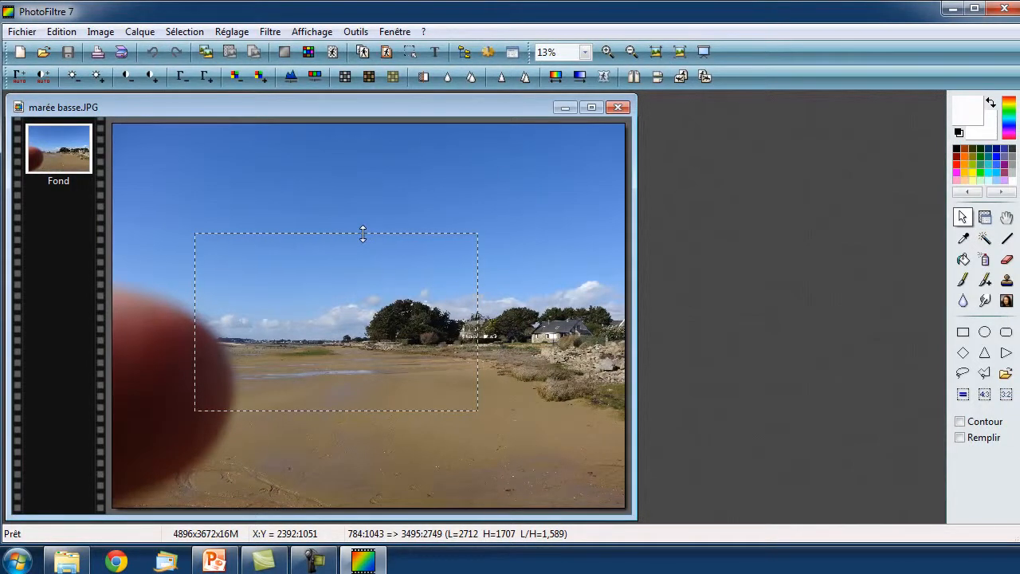
click(362, 233)
drag(362, 234, 371, 325)
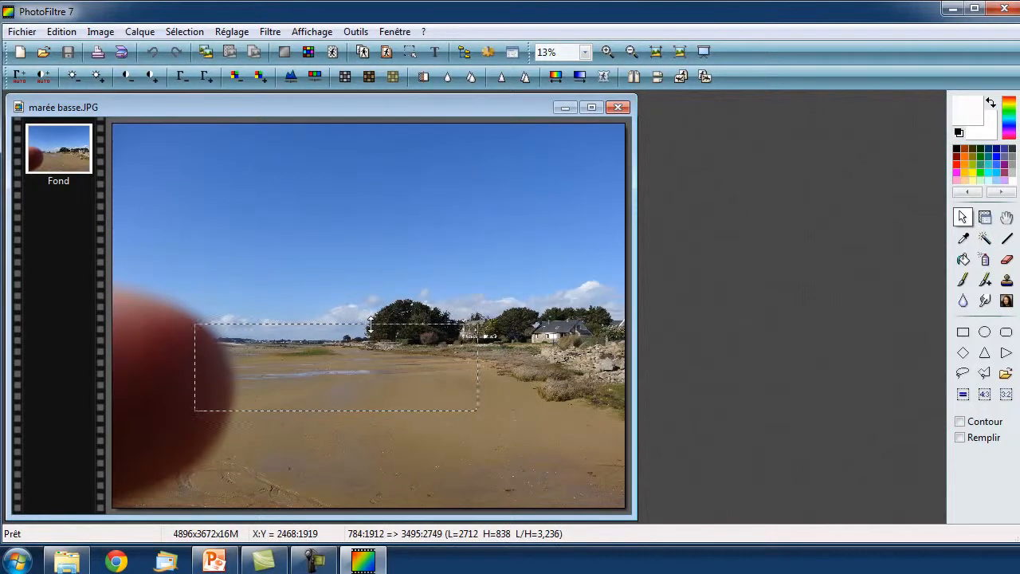
drag(476, 360, 579, 365)
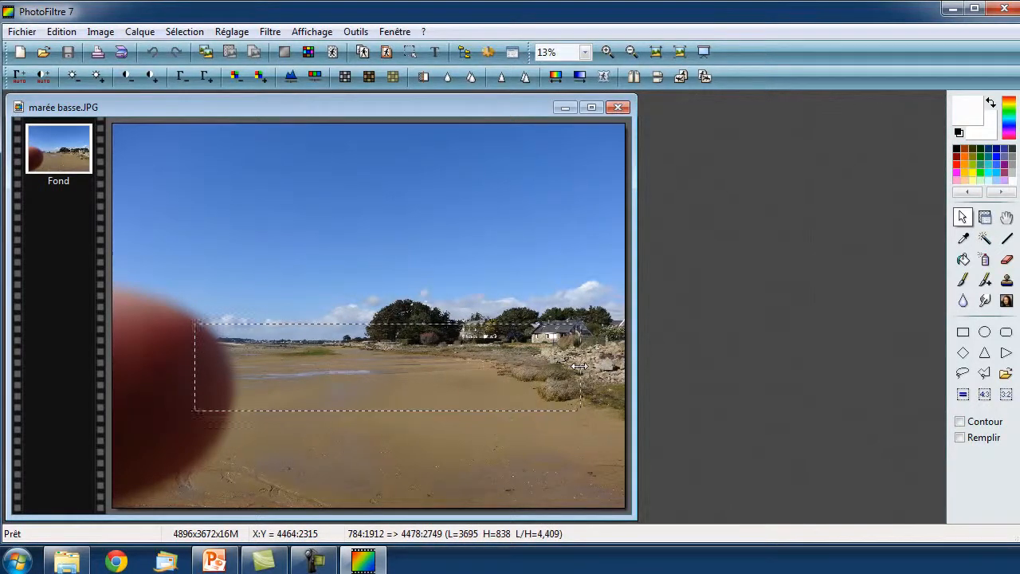
click(306, 246)
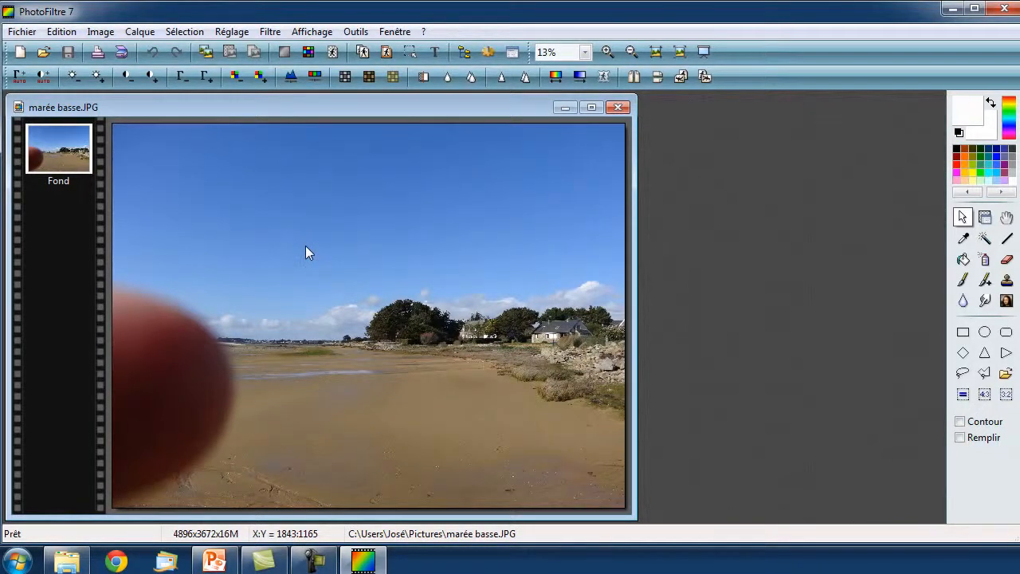
Select the full-height beach area to the right of the finger, about 3693 pixels wide, and crop the photo to it
drag(177, 151, 629, 517)
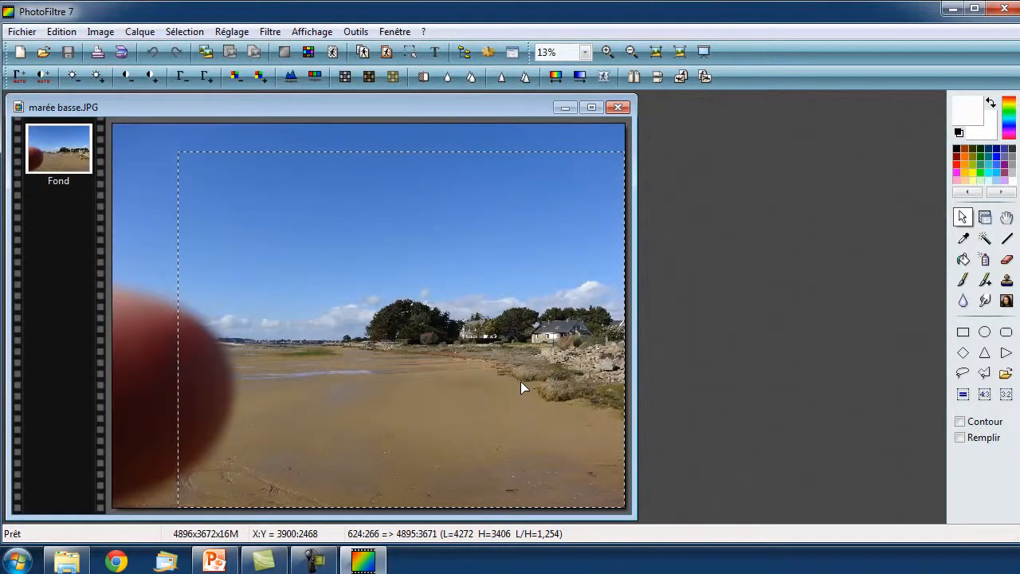
drag(450, 152, 447, 121)
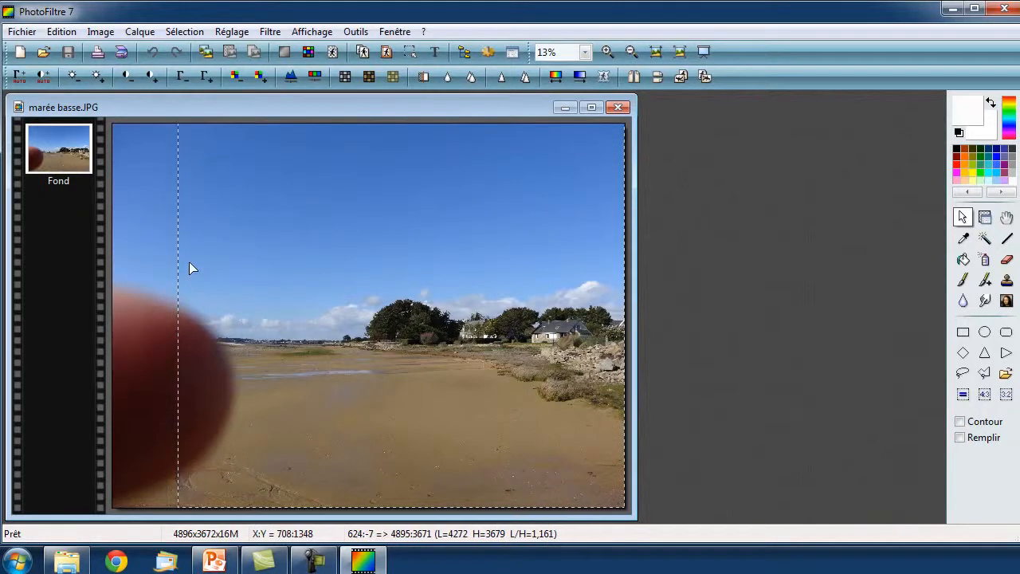
drag(177, 272, 240, 272)
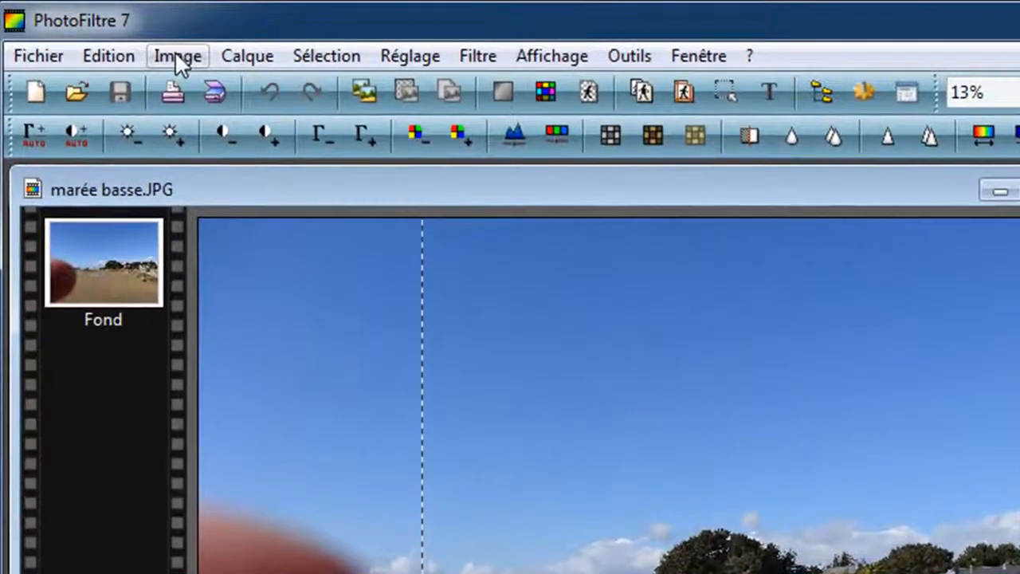
click(177, 58)
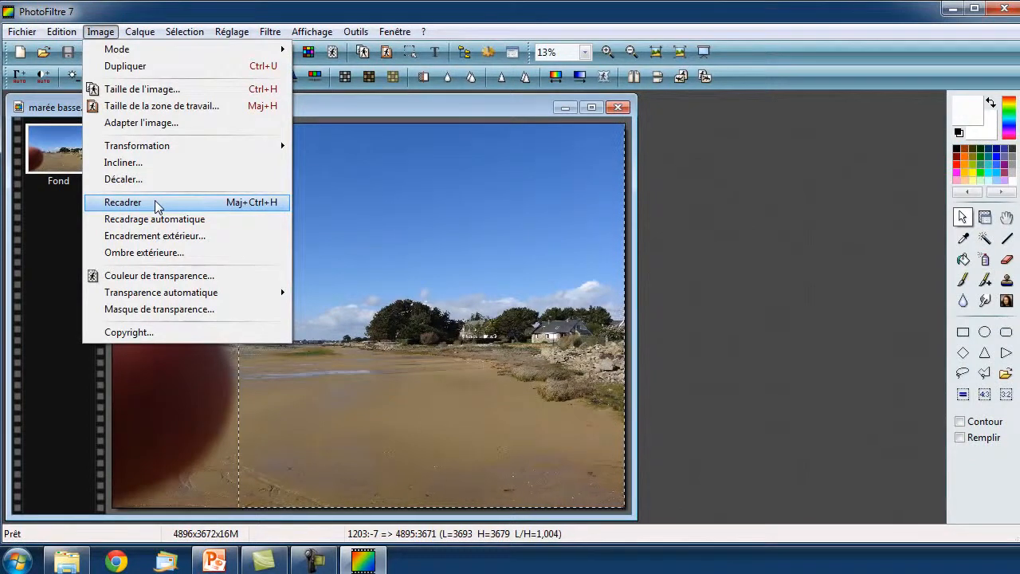
click(157, 204)
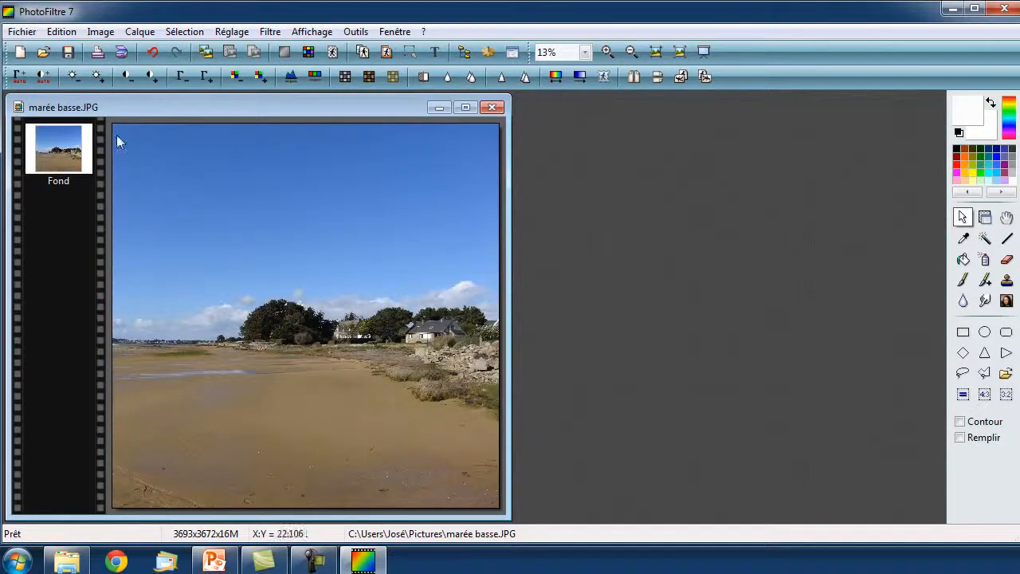
Start saving the cropped photo as a new file named image plage recadrée.JPG
click(27, 35)
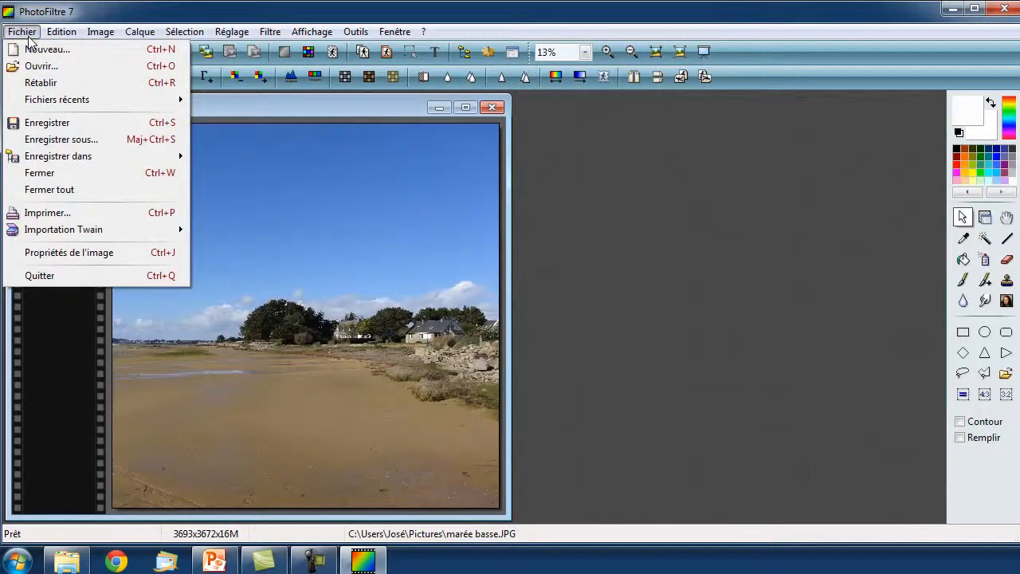
click(110, 142)
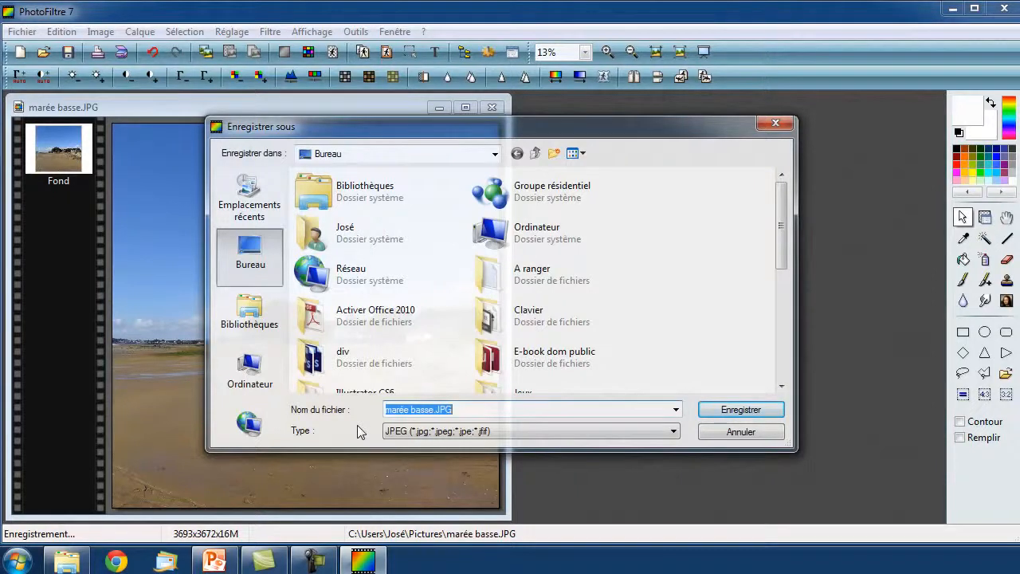
click(433, 409)
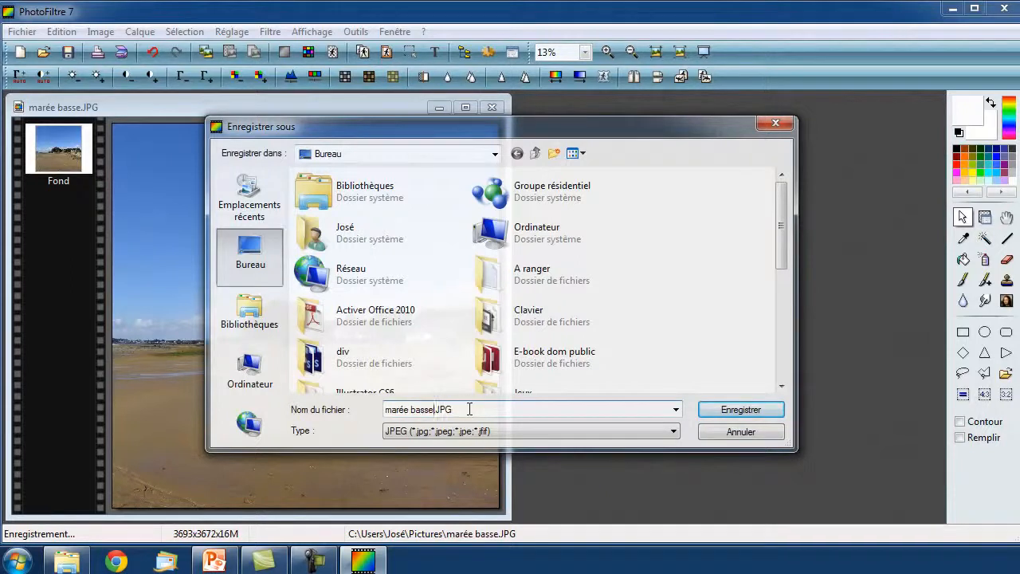
key(BackSpace)
key(BackSpace)
key(BackSpace)
key(BackSpace)
key(BackSpace)
key(BackSpace)
key(BackSpace)
key(BackSpace)
key(BackSpace)
key(BackSpace)
key(BackSpace)
text(image plage recadrée)
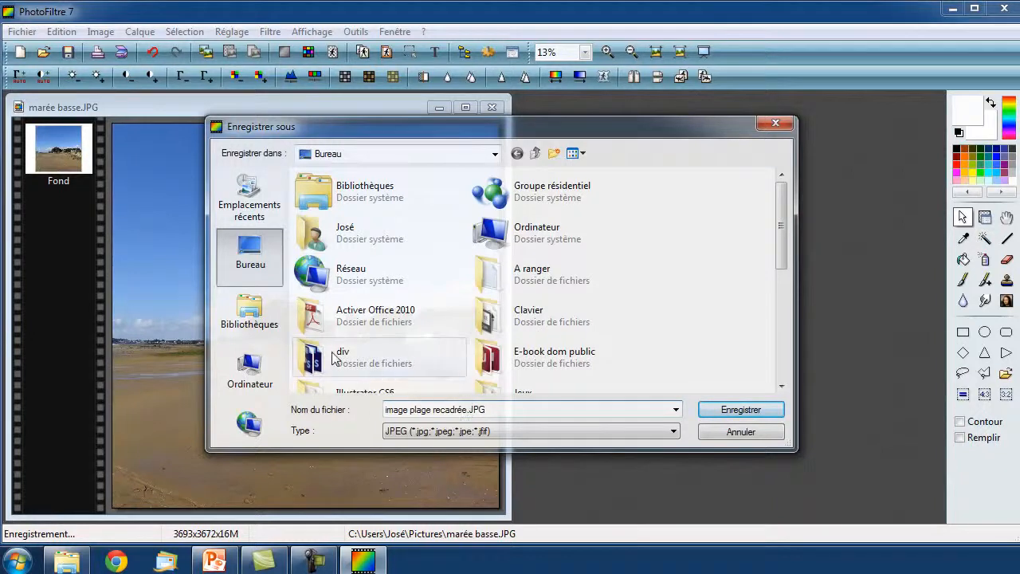
Save the file in the Images library, accepting the JPEG options with compression 100 and standard format
click(263, 323)
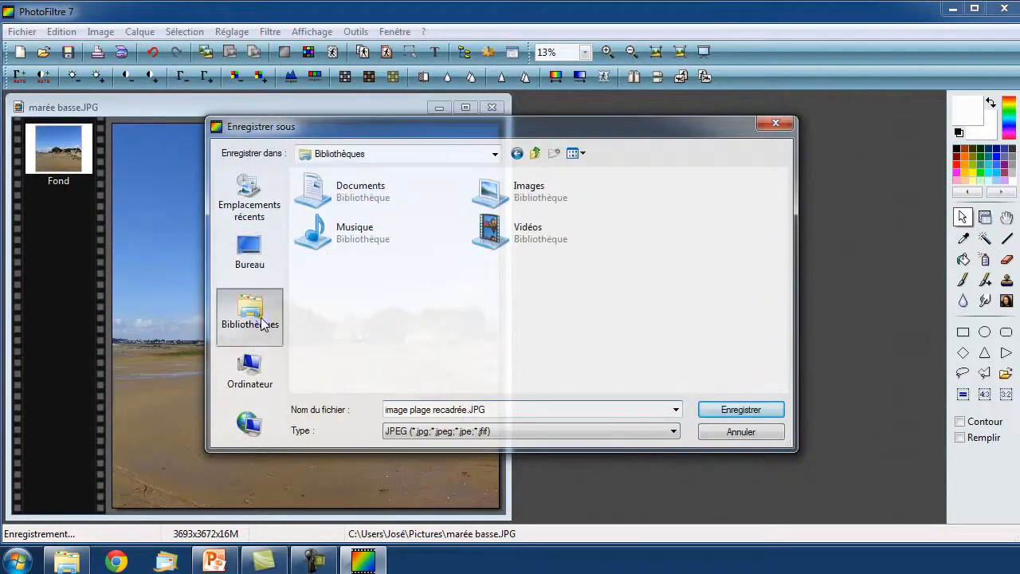
click(525, 188)
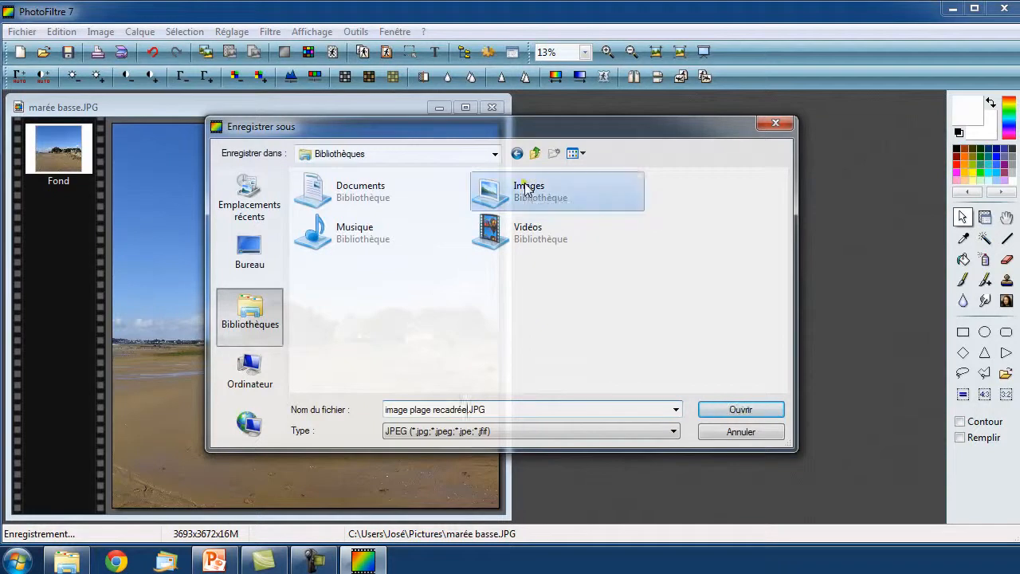
double_click(525, 189)
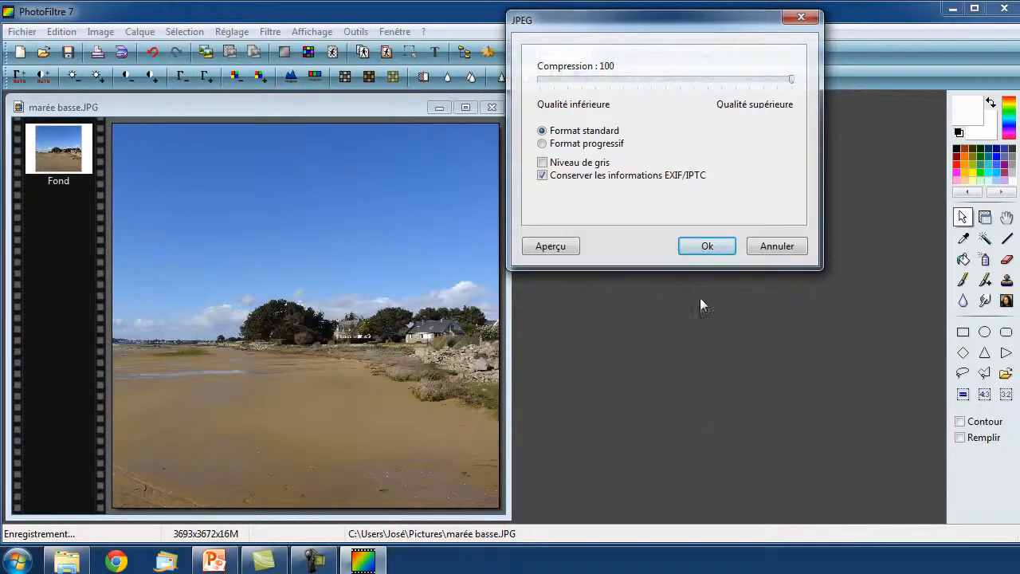
click(699, 250)
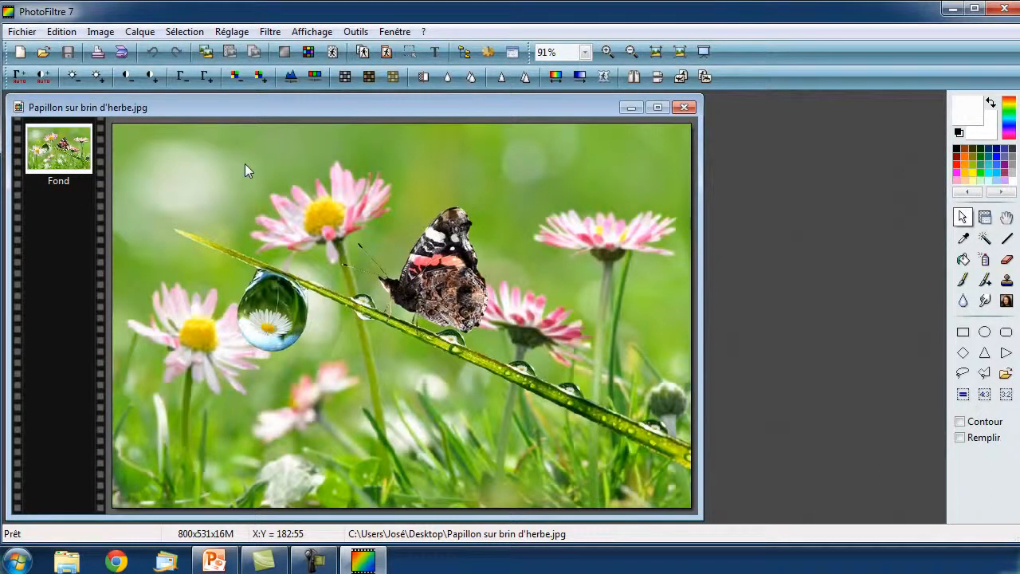
Select a rectangle of about 286 by 264 pixels around the butterfly and crop the image to it
drag(327, 179, 532, 369)
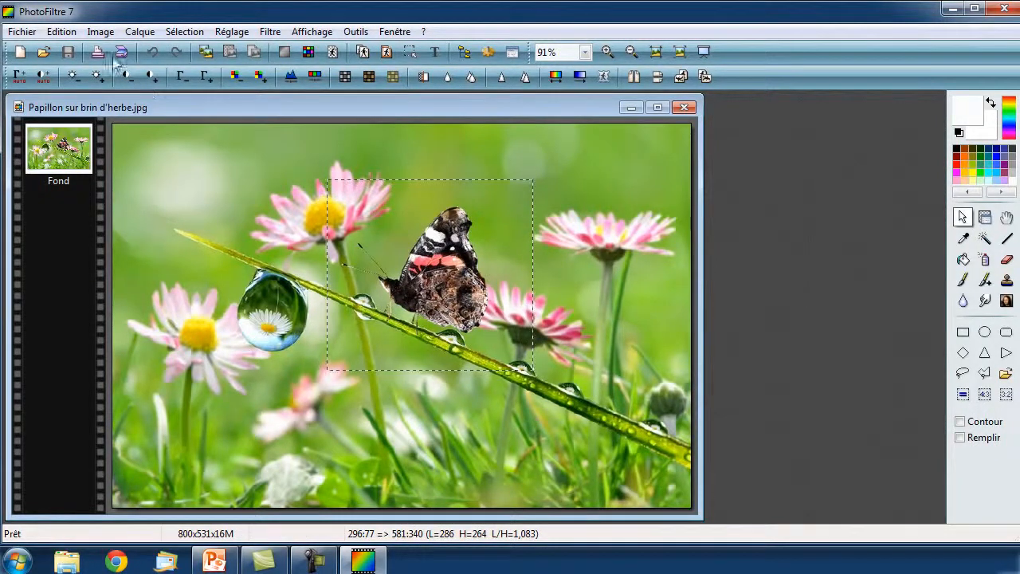
click(101, 32)
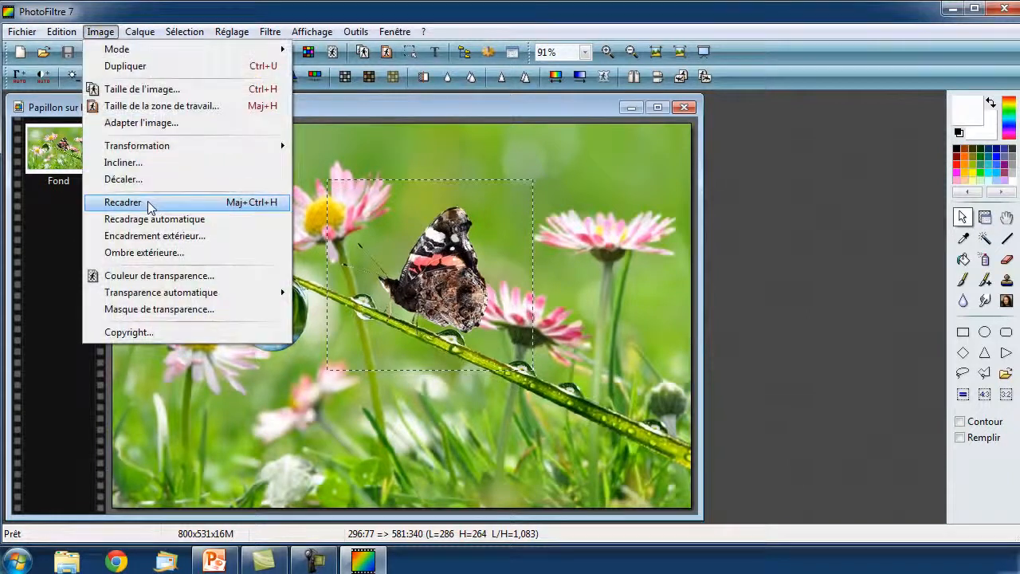
click(112, 200)
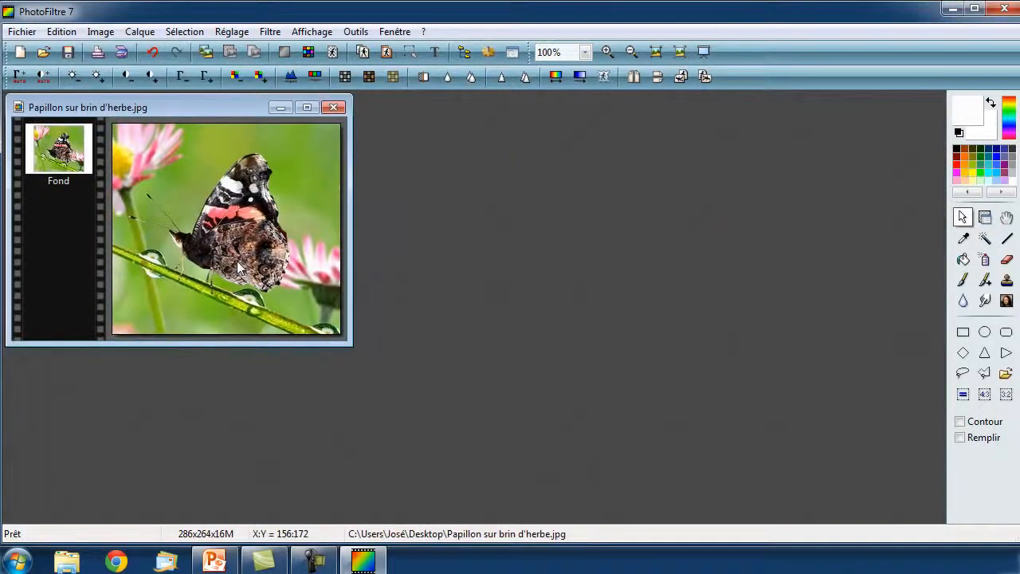